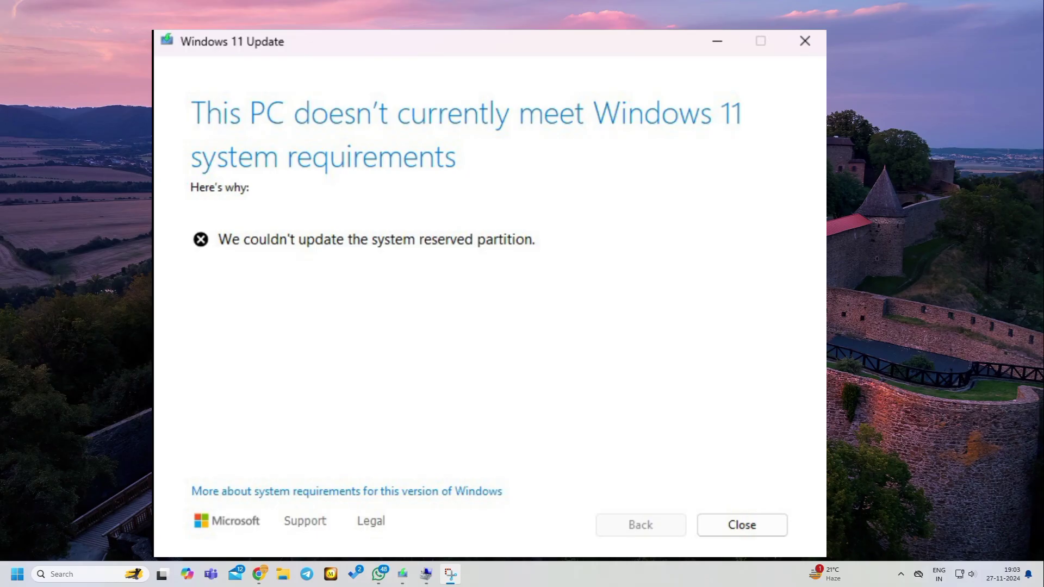
# Open the Windows Update page in Settings from the Start menu
pyautogui.hotkey('alt', 'F4')
pyautogui.click(82, 575)
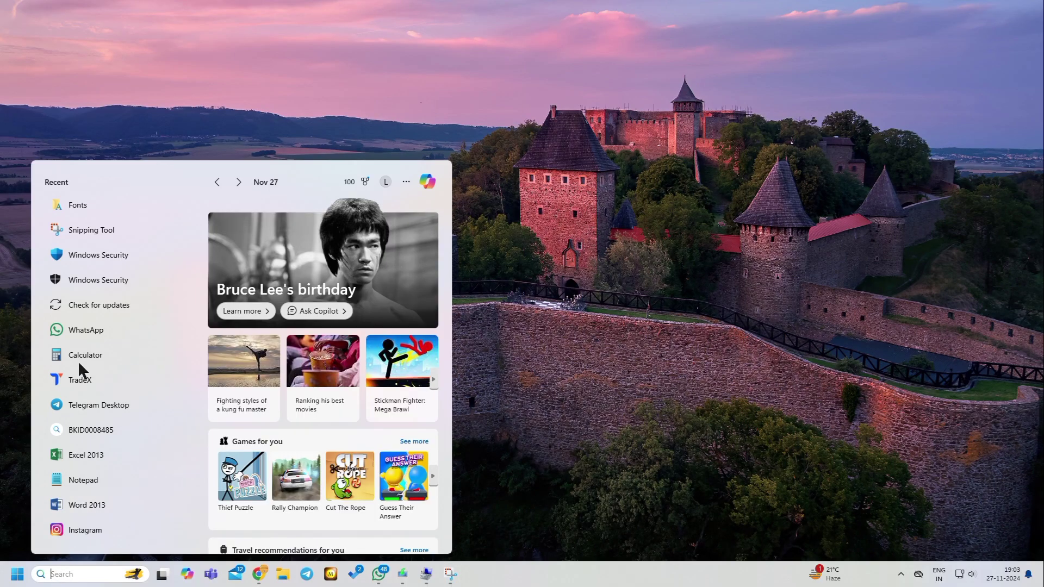
pyautogui.click(89, 305)
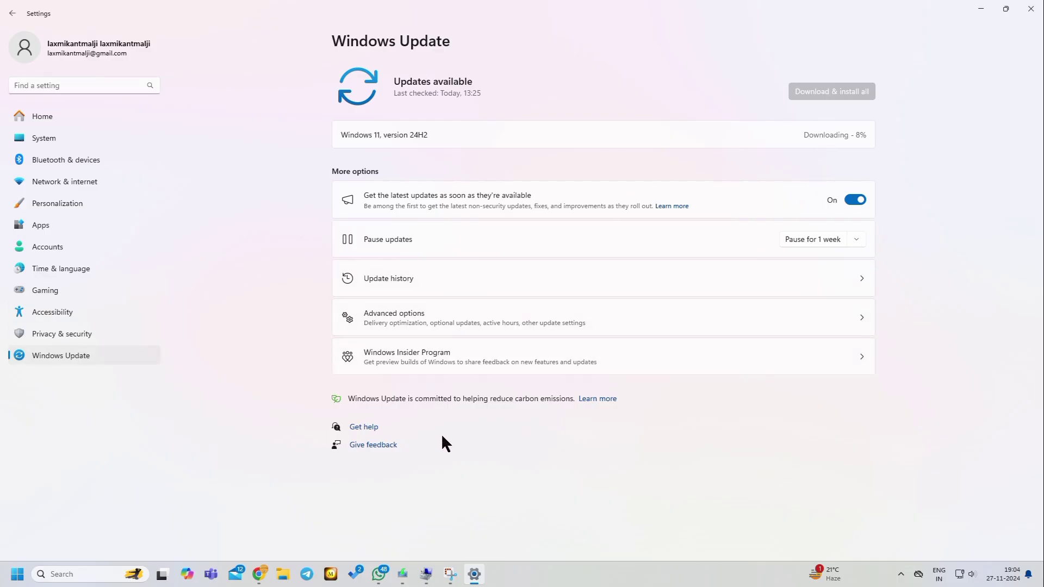
# Close the failed Windows 11 Update setup and minimize Settings to show the desktop
pyautogui.click(403, 575)
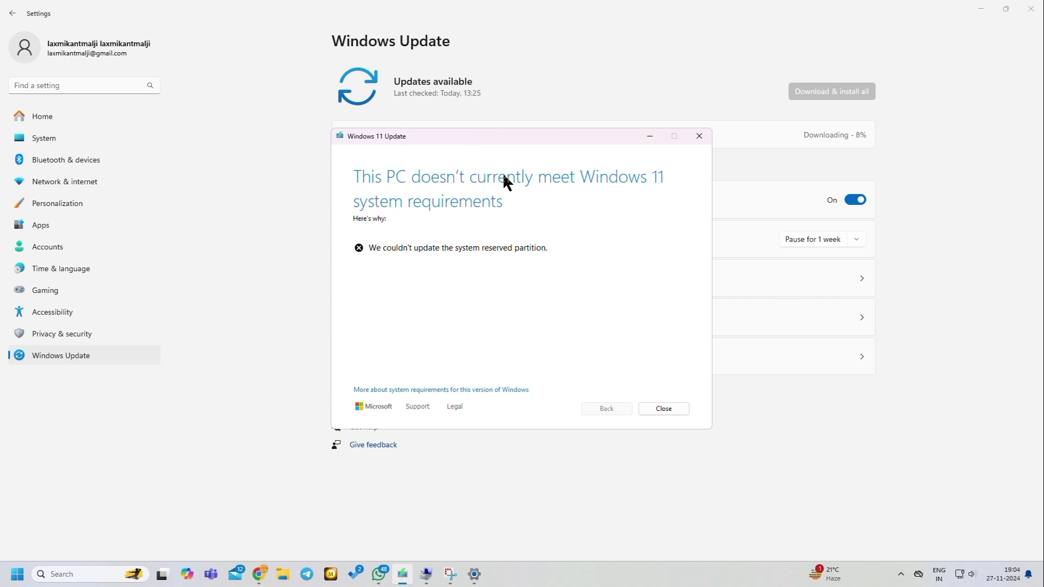
pyautogui.click(664, 411)
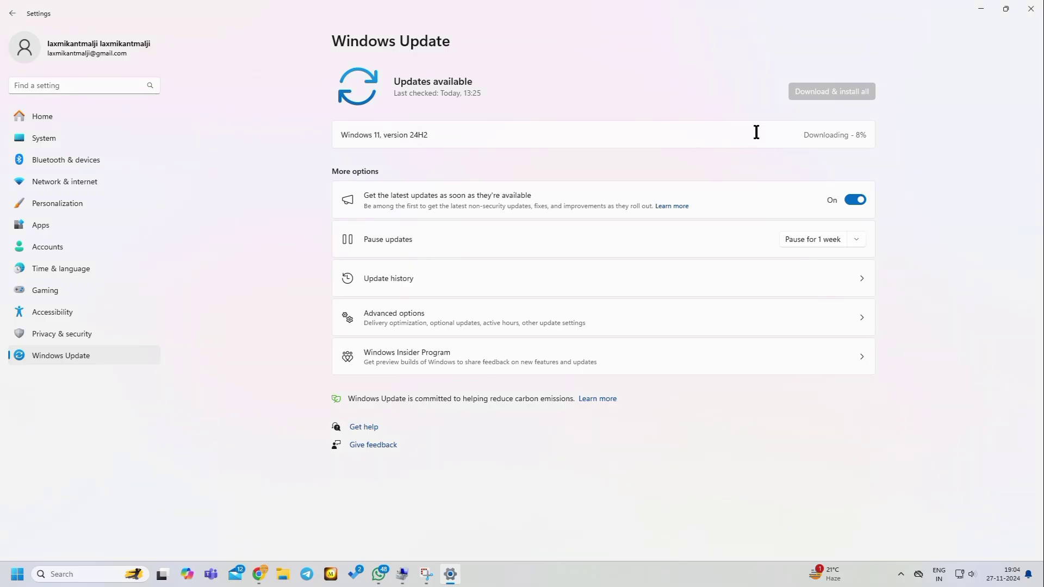
pyautogui.click(981, 12)
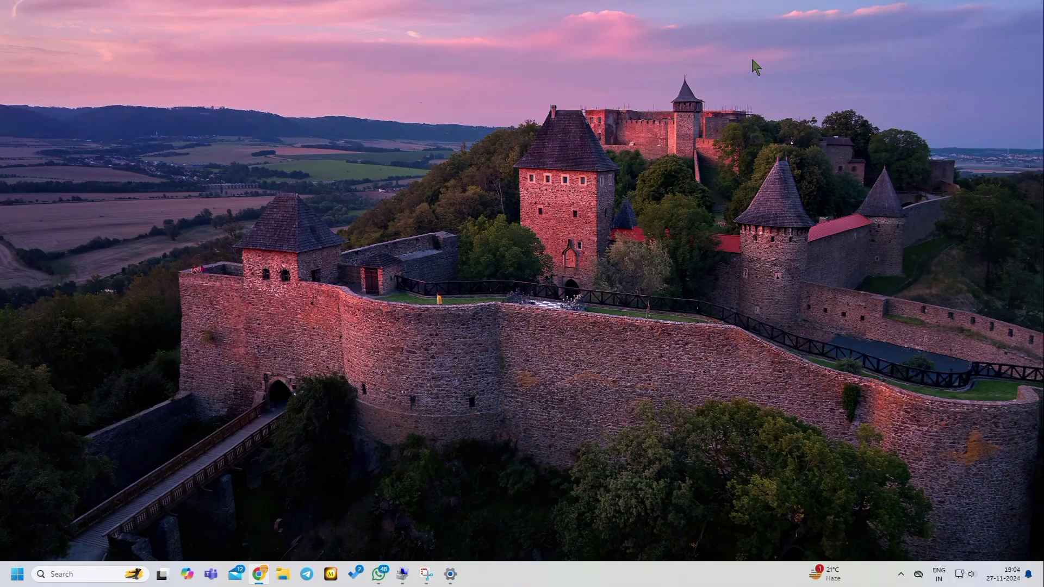
pyautogui.rightClick(18, 571)
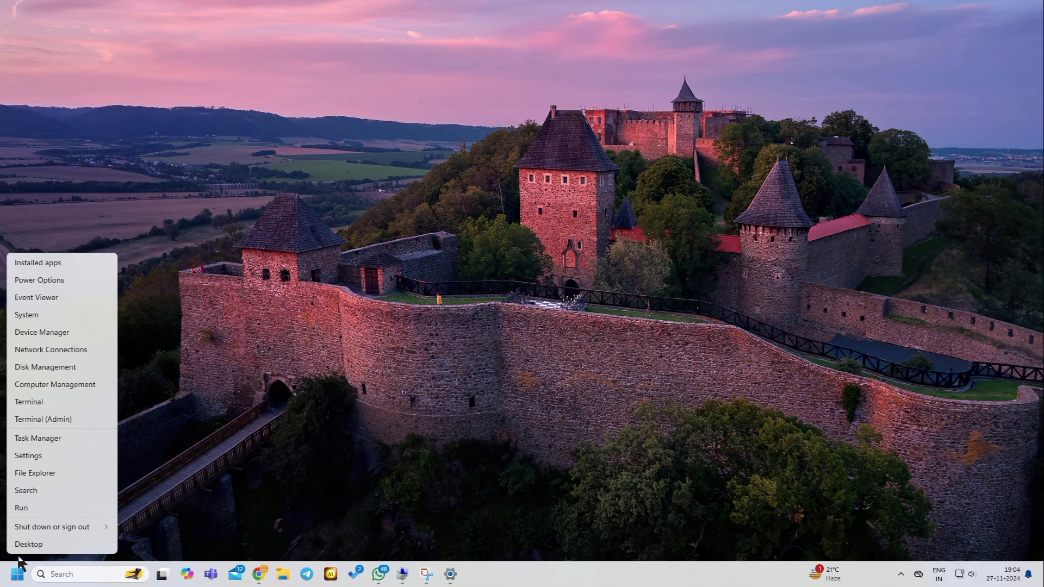
pyautogui.click(67, 385)
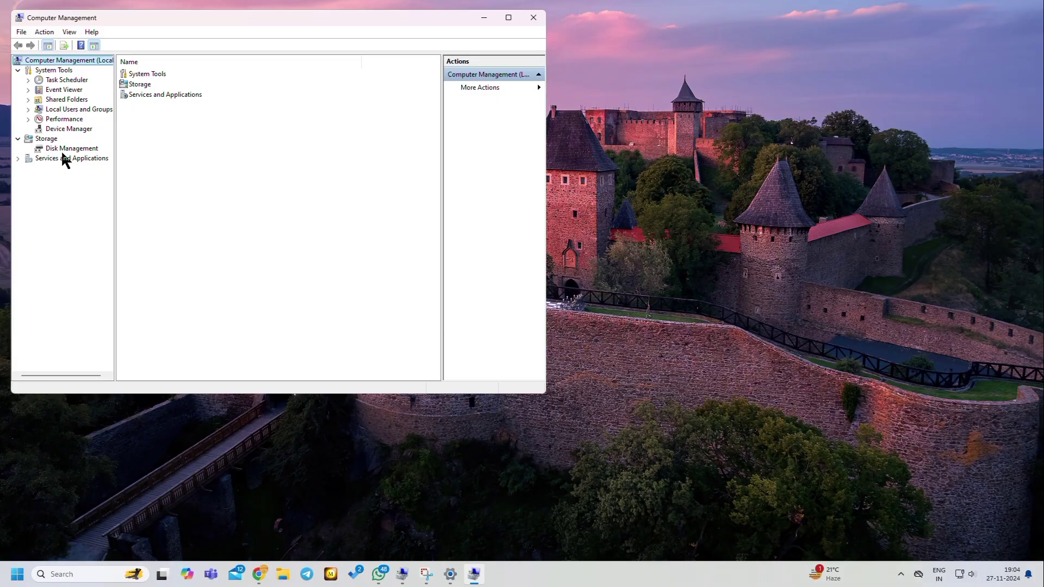
pyautogui.click(64, 150)
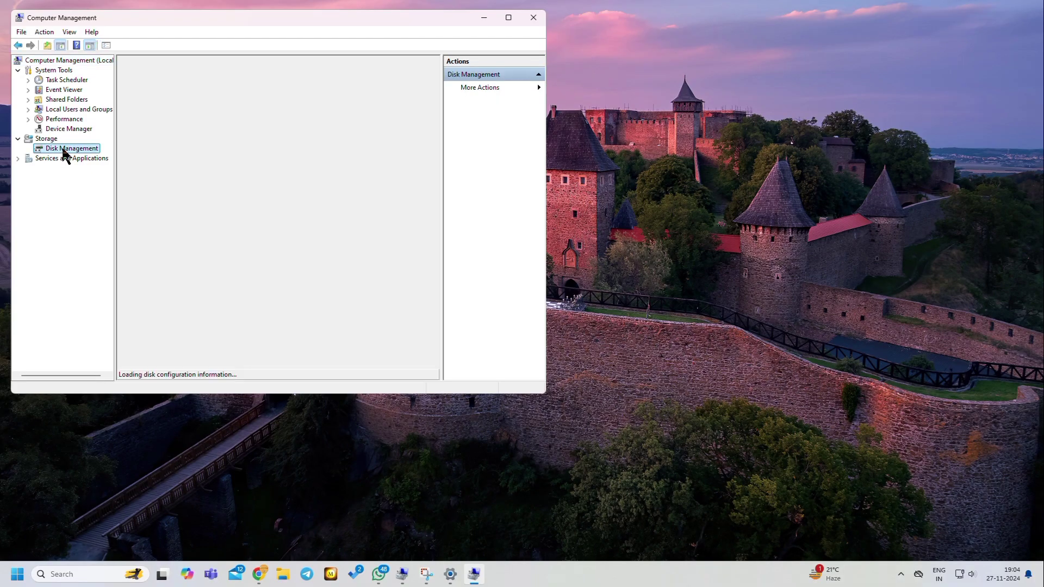
pyautogui.click(269, 300)
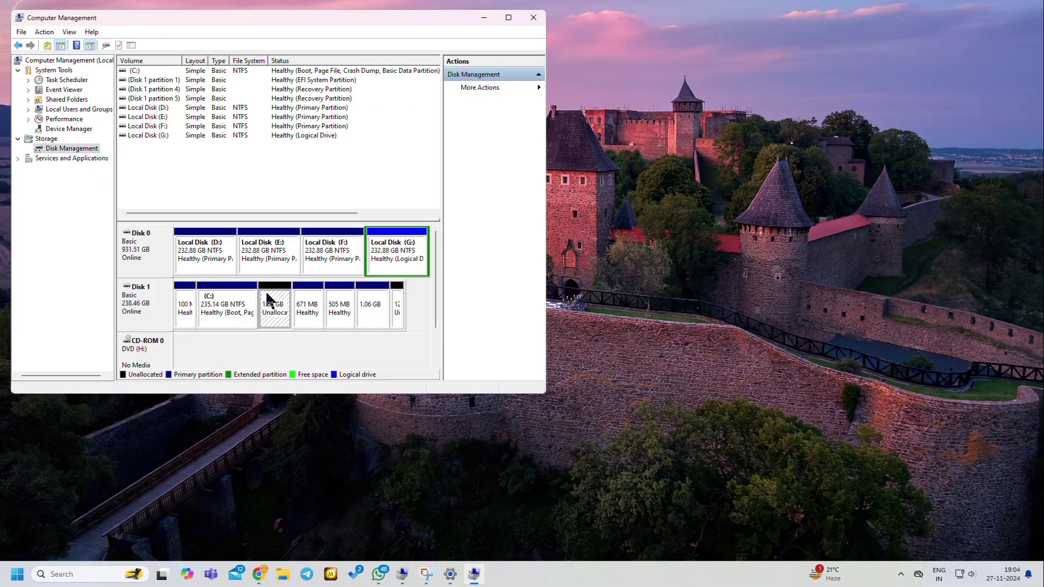
pyautogui.rightClick(269, 299)
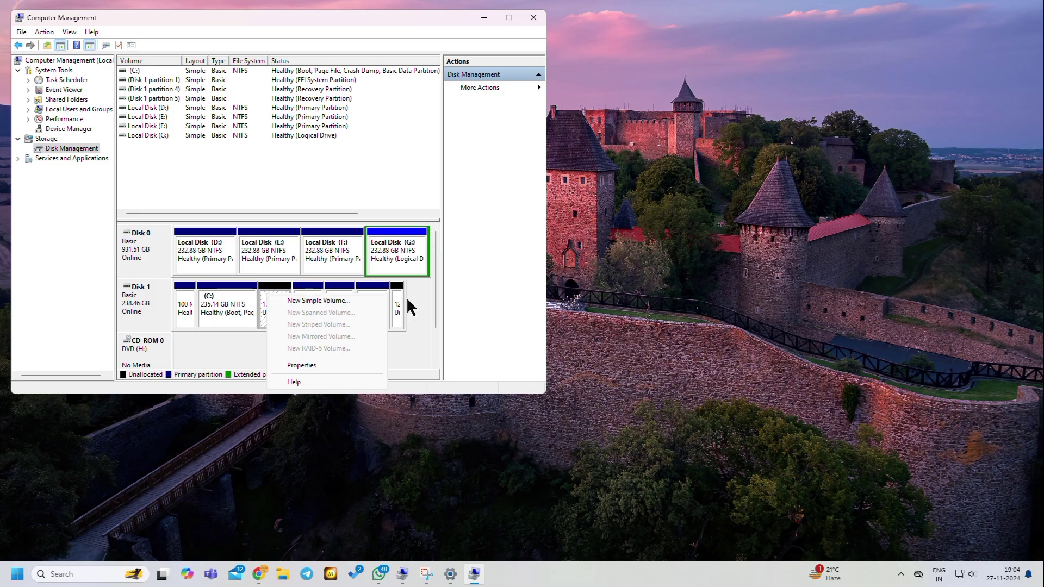
pyautogui.click(482, 288)
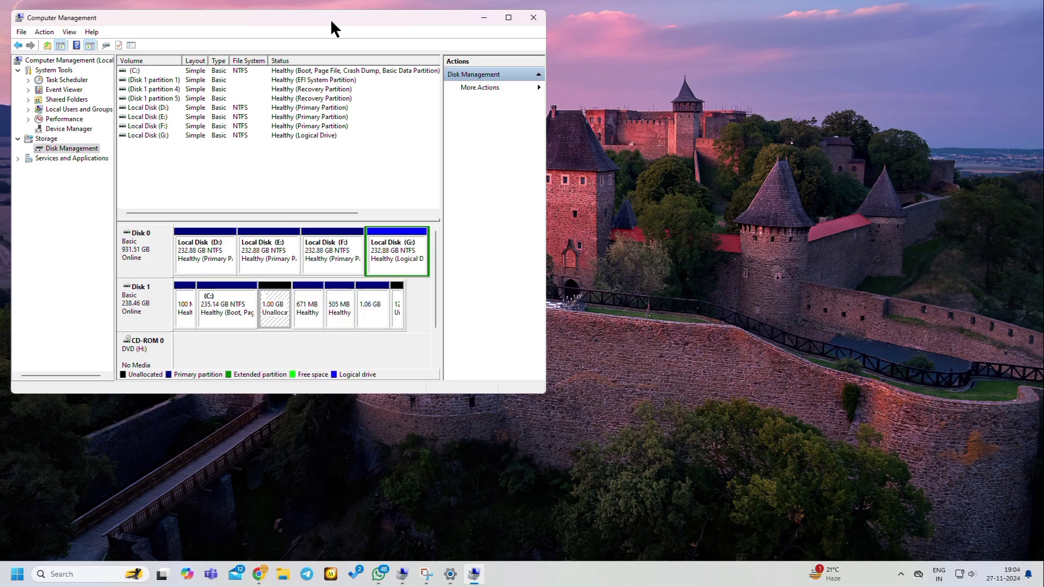
pyautogui.moveTo(331, 22); pyautogui.dragTo(355, 121)
pyautogui.click(551, 122)
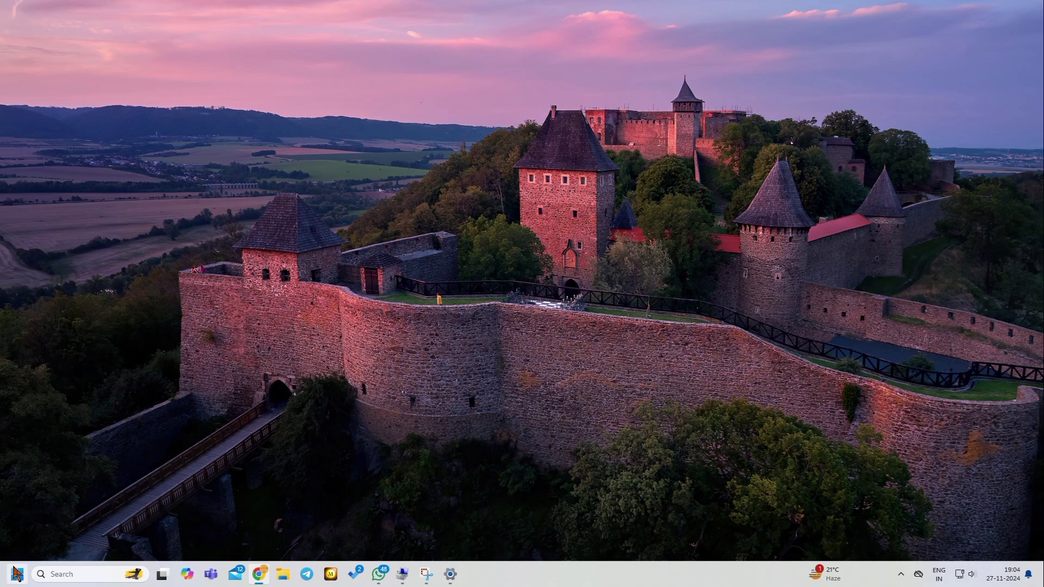
# Search for 'cmd' and launch Command Prompt as administrator
pyautogui.click(68, 575)
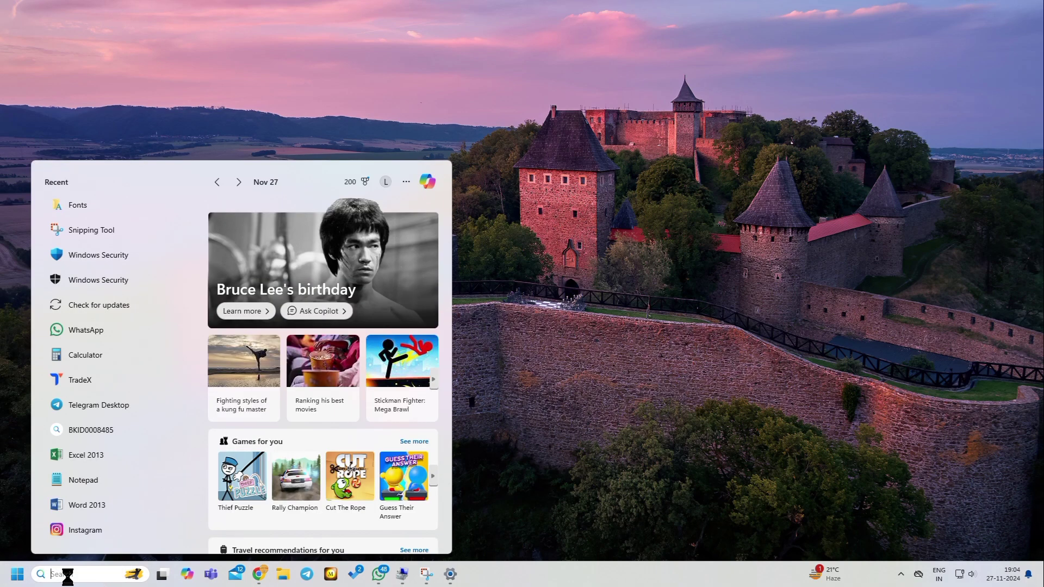
pyautogui.write('cmd')
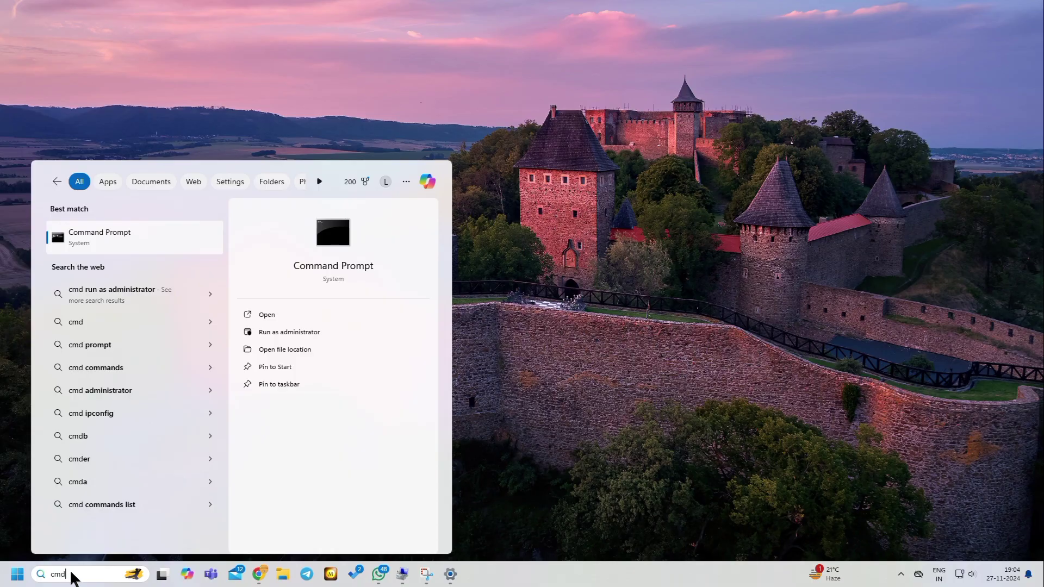
pyautogui.rightClick(83, 226)
pyautogui.click(97, 236)
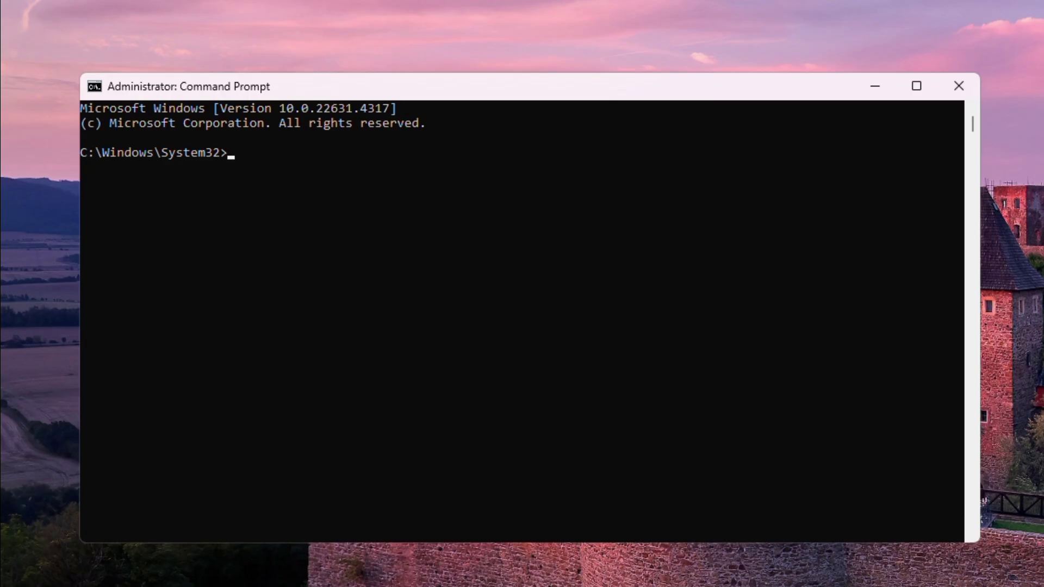
# Start DiskPart and list all disks with 'list disk'
pyautogui.write('diskp')
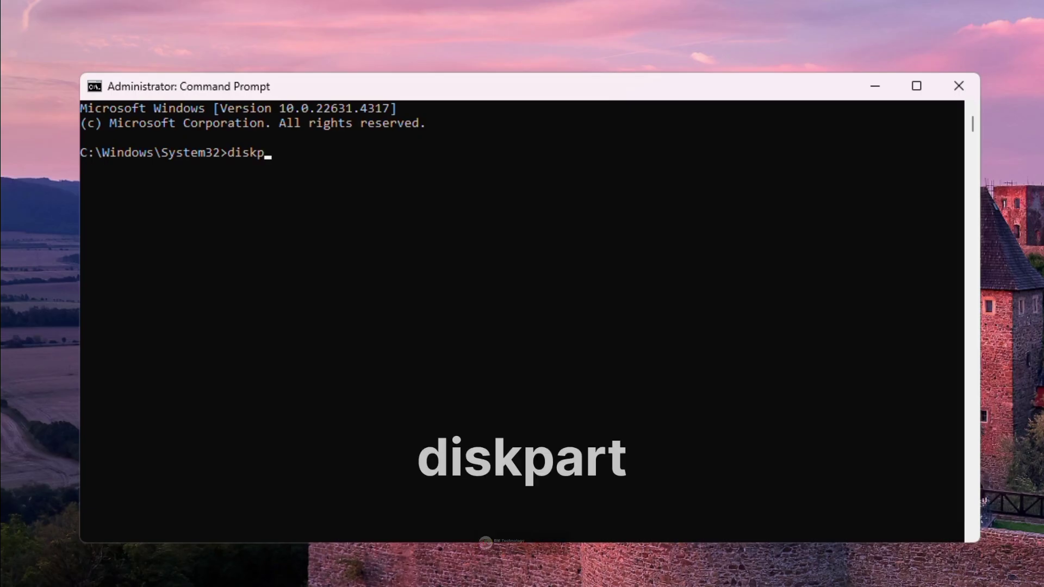
pyautogui.write('art')
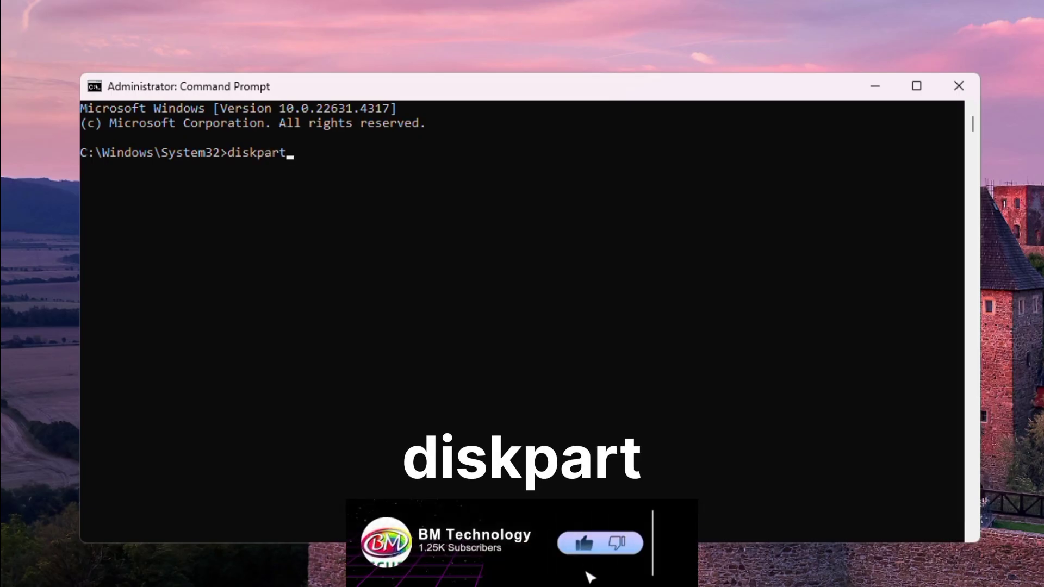
pyautogui.press('Return')
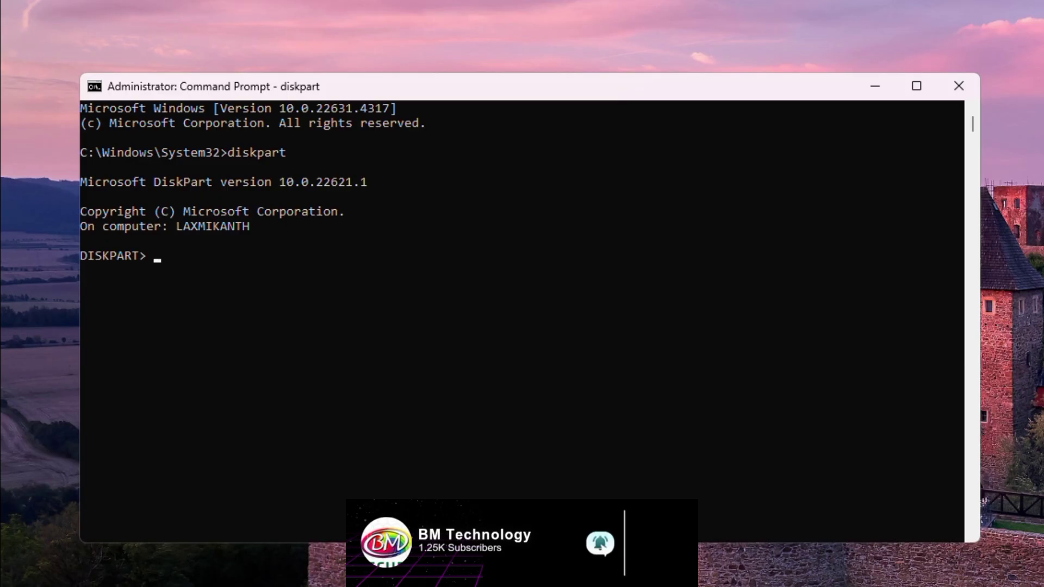
pyautogui.write('lis')
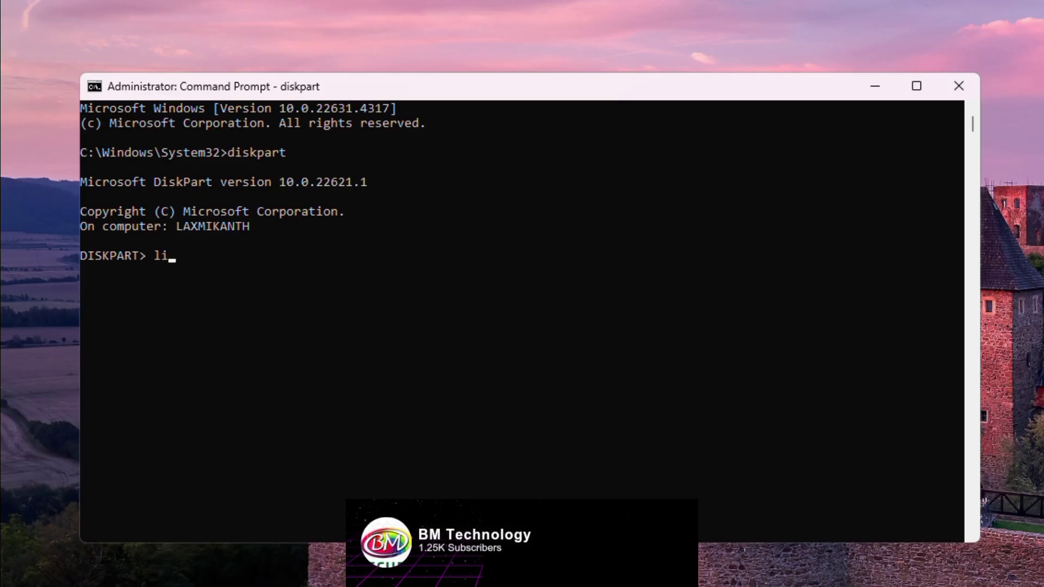
pyautogui.write('t ')
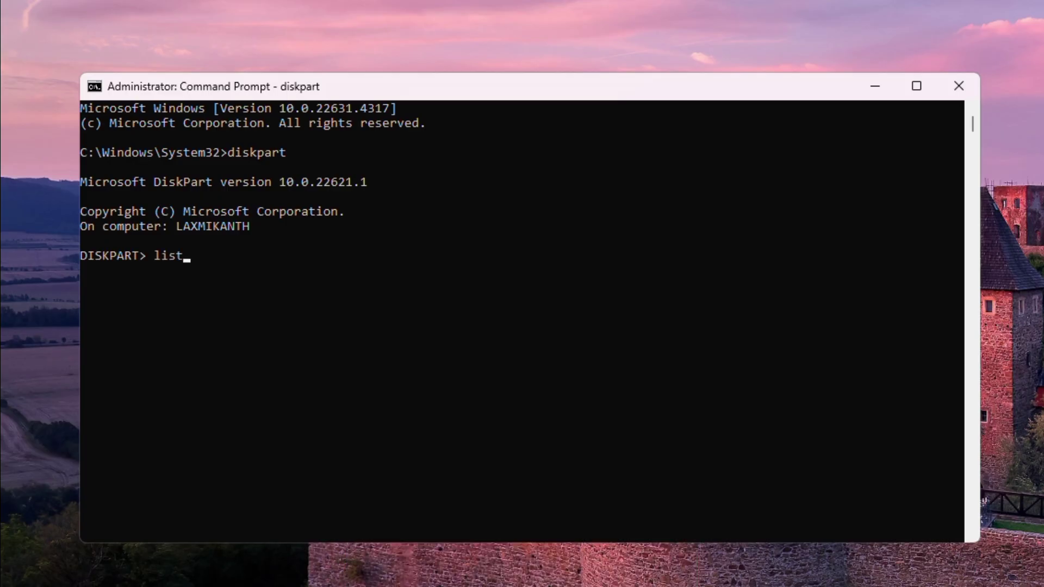
pyautogui.write('disk')
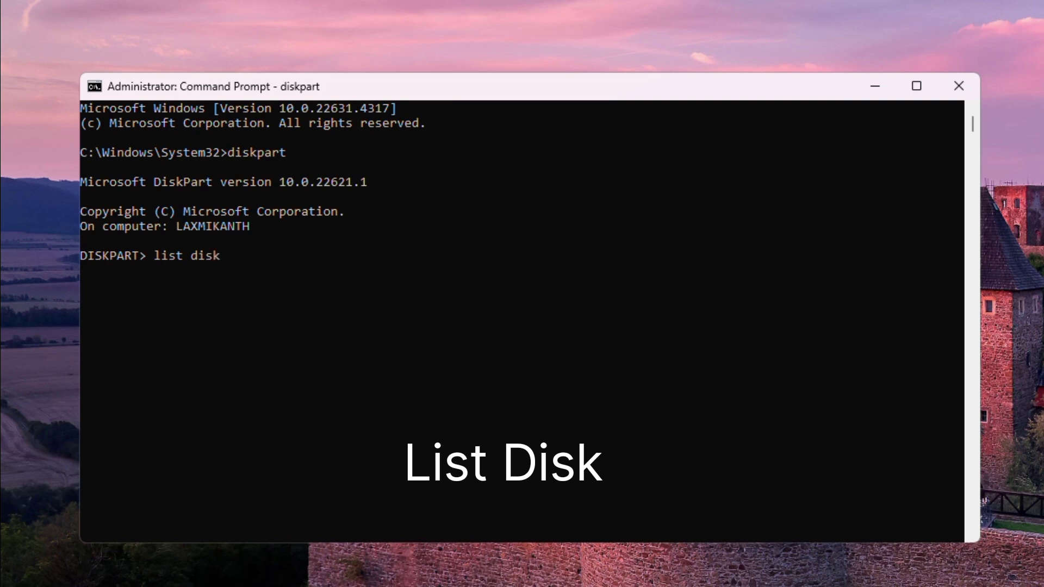
pyautogui.press('Return')
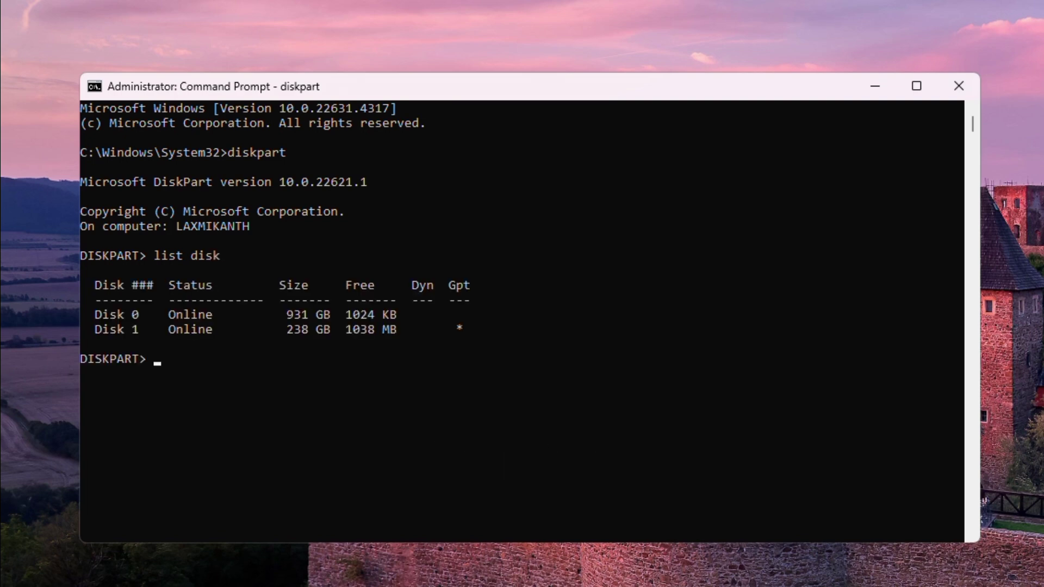
# Select Disk 1 with 'sel disk 1' and list its six partitions with 'list part'
pyautogui.write('sel')
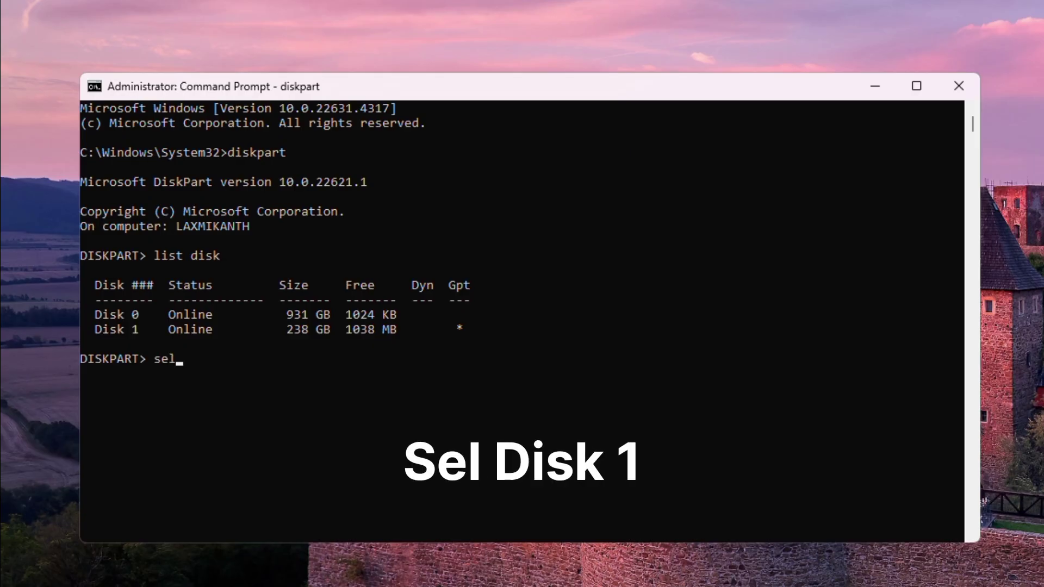
pyautogui.write(' disk')
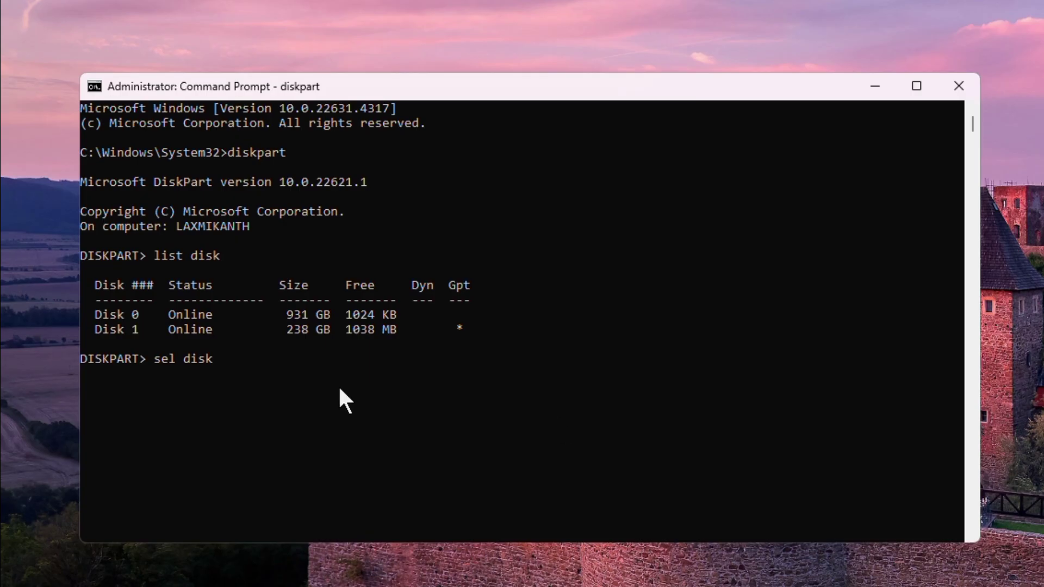
pyautogui.write(' 1')
pyautogui.press('Return')
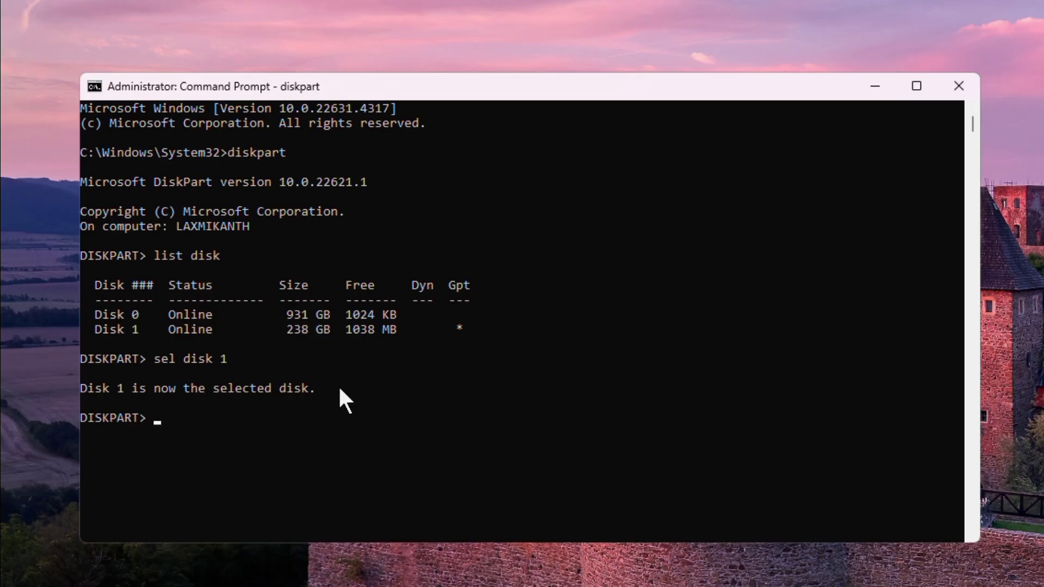
pyautogui.write('list ')
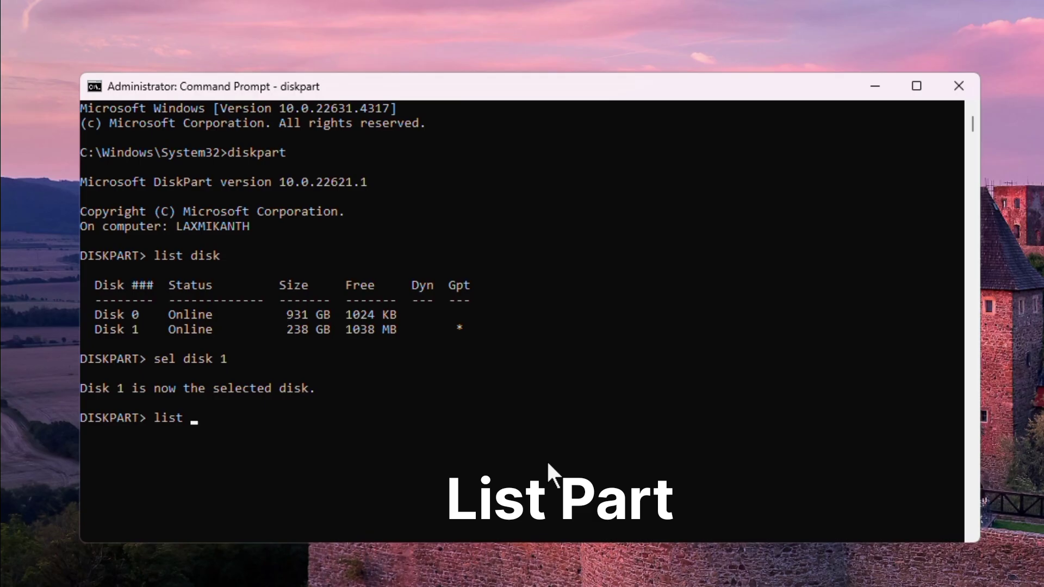
pyautogui.write('part')
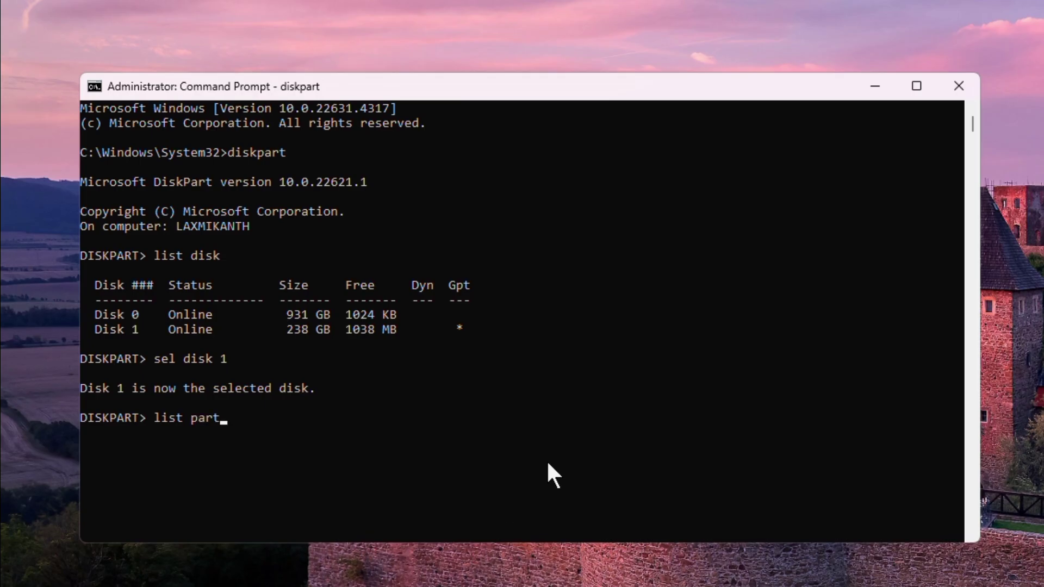
pyautogui.press('Return')
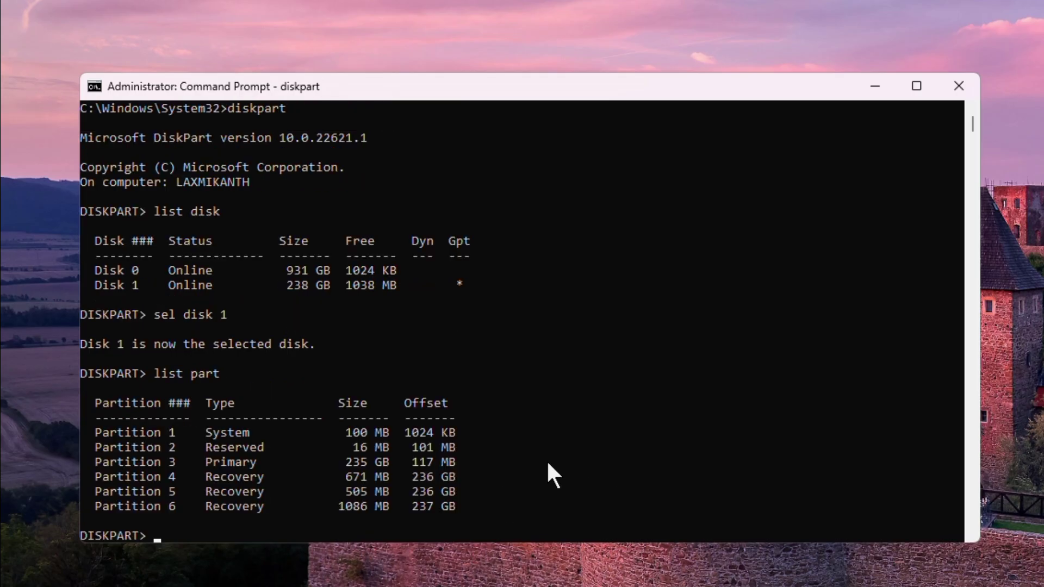
# Run 'create partition efi' on Disk 1, then 'format quick fs = fat32'
pyautogui.write('creat')
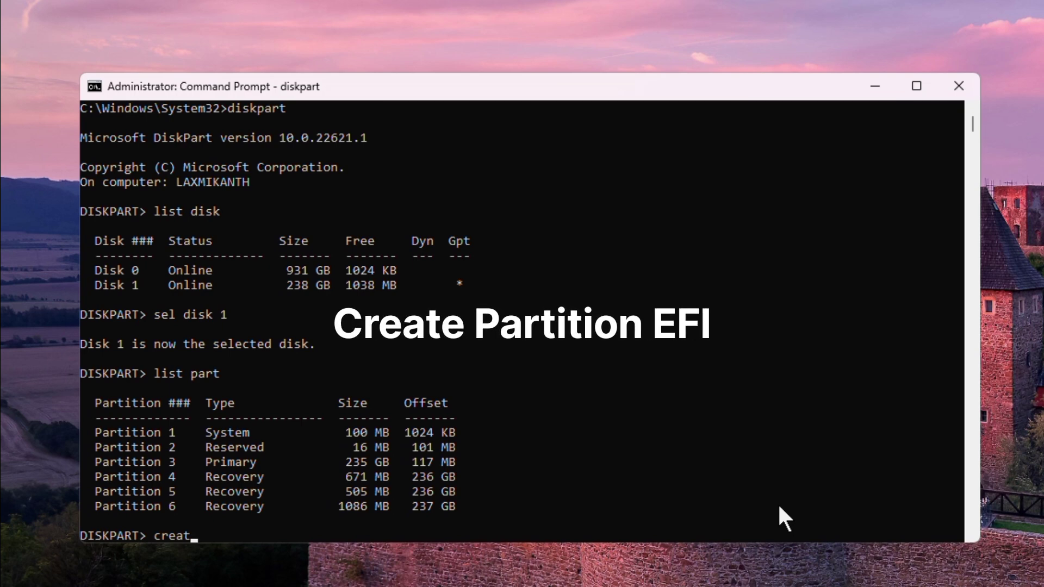
pyautogui.write('e parti')
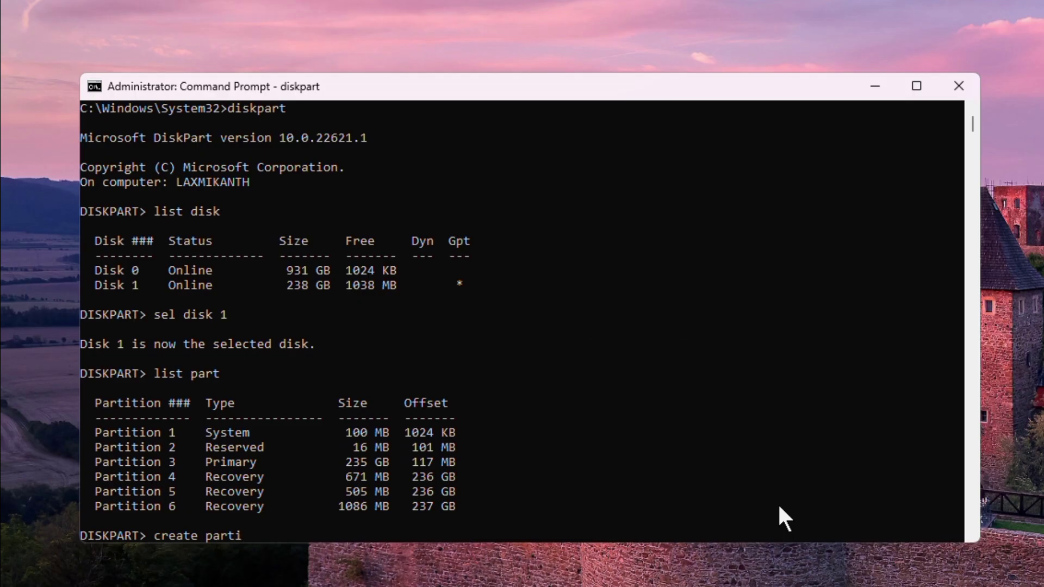
pyautogui.write('tion efi')
pyautogui.press('Return')
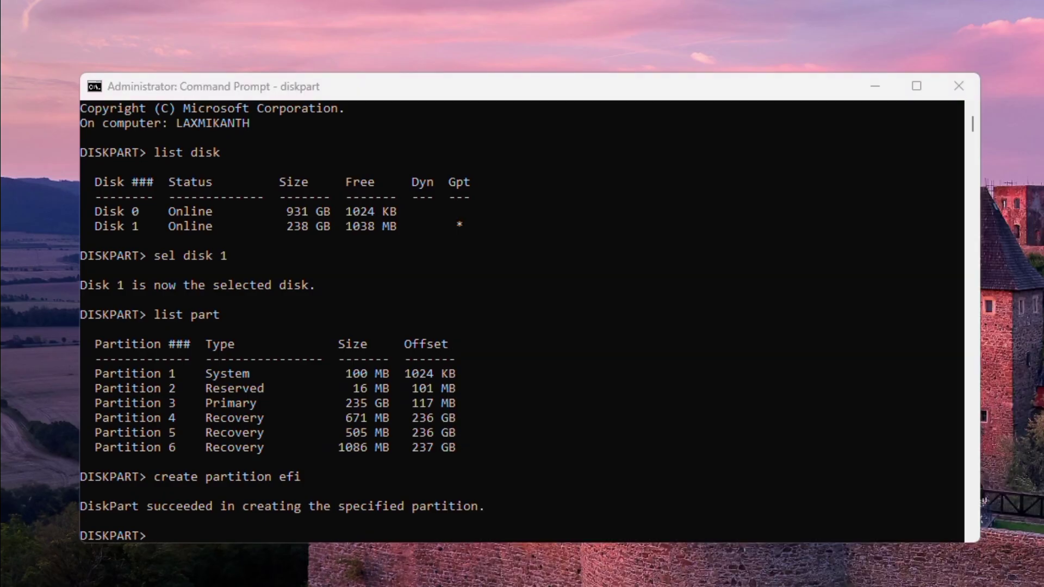
pyautogui.click(667, 491)
pyautogui.write('fo')
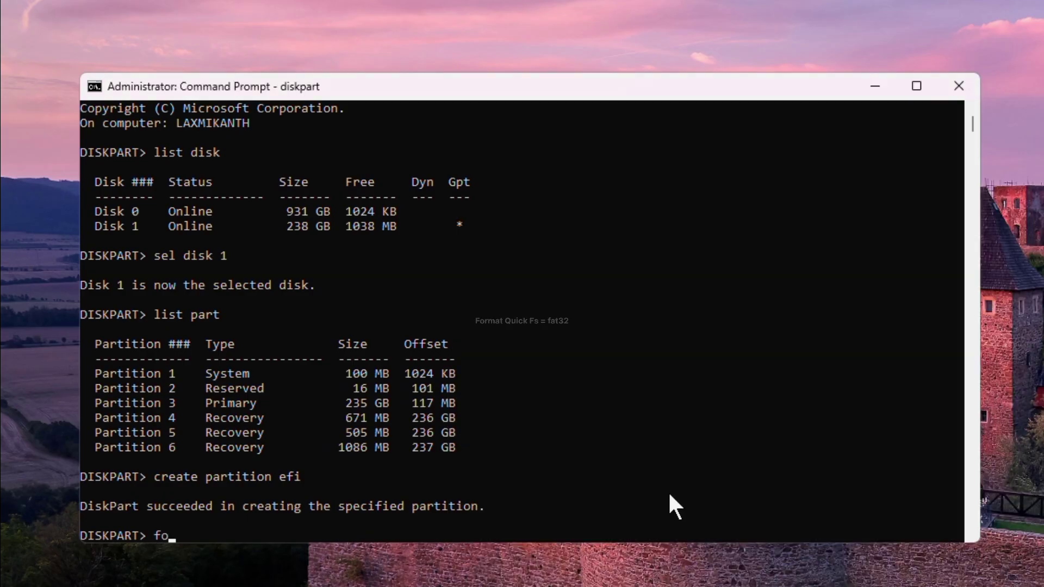
pyautogui.write('rmat')
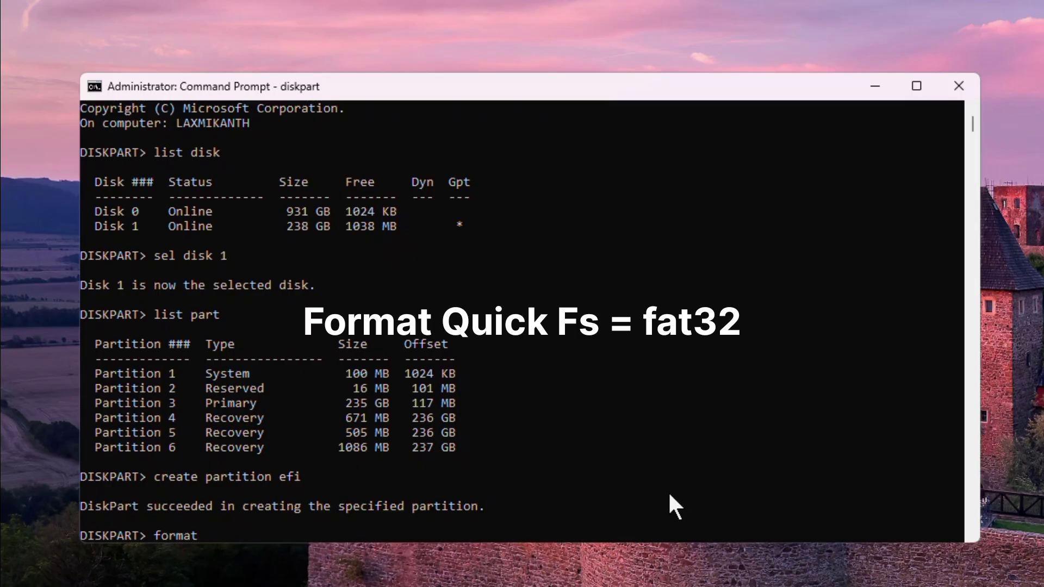
pyautogui.write(' quick fs = fat32')
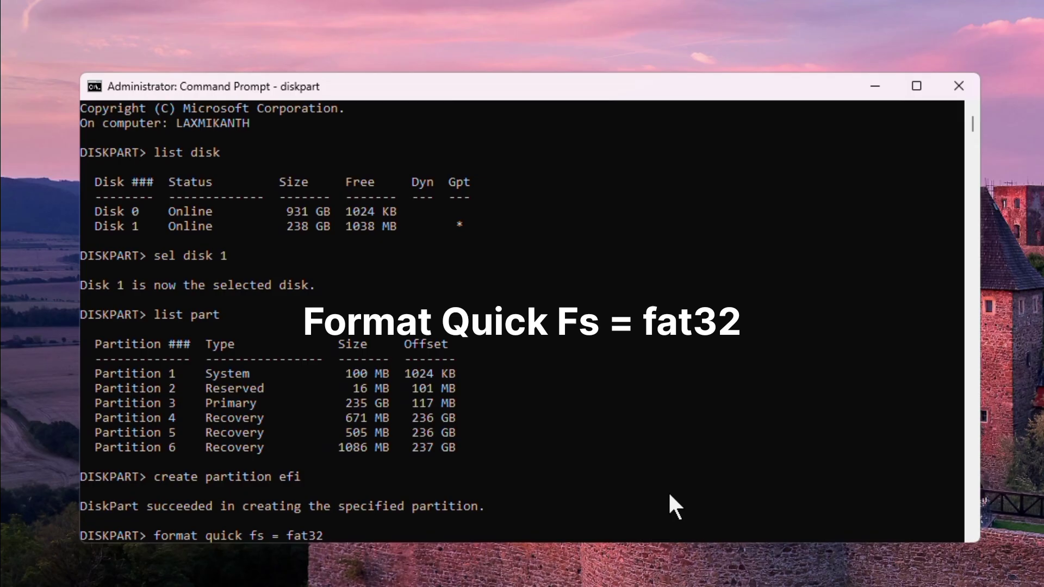
pyautogui.press('Return')
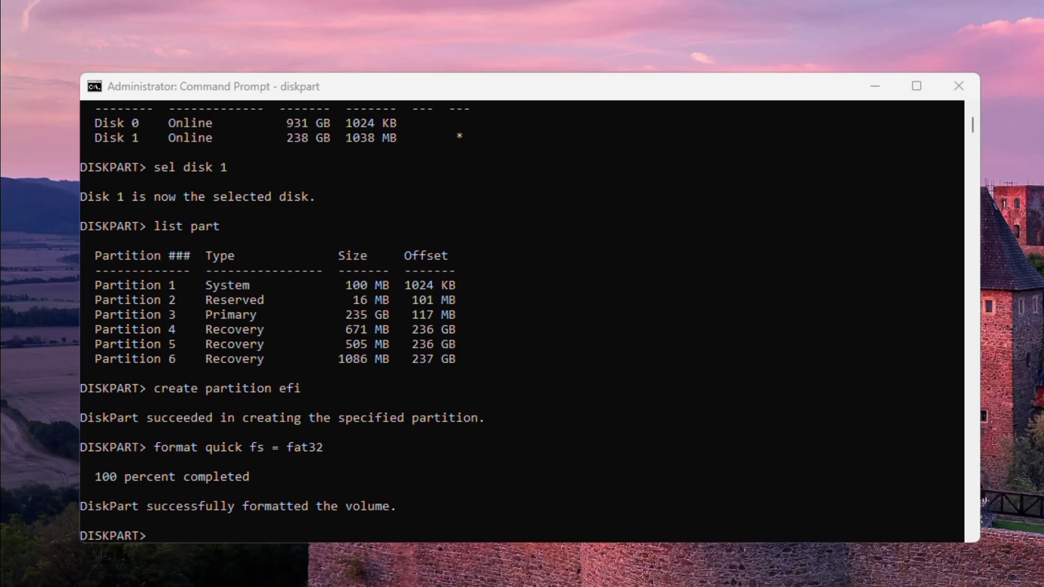
# Assign drive letter P to the new EFI partition, retrying after a mistyped first attempt
pyautogui.click(680, 502)
pyautogui.write('as')
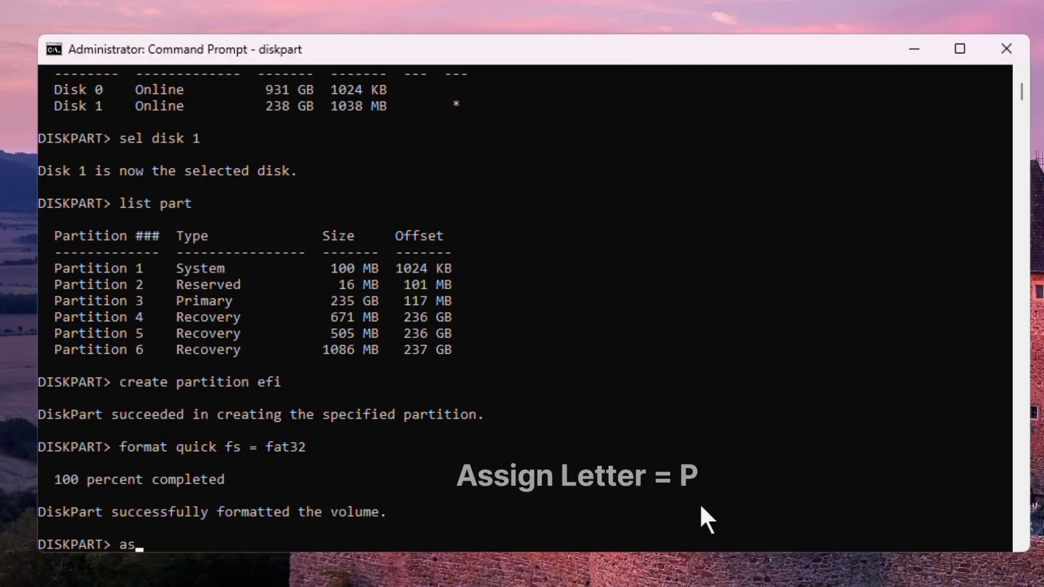
pyautogui.write('si')
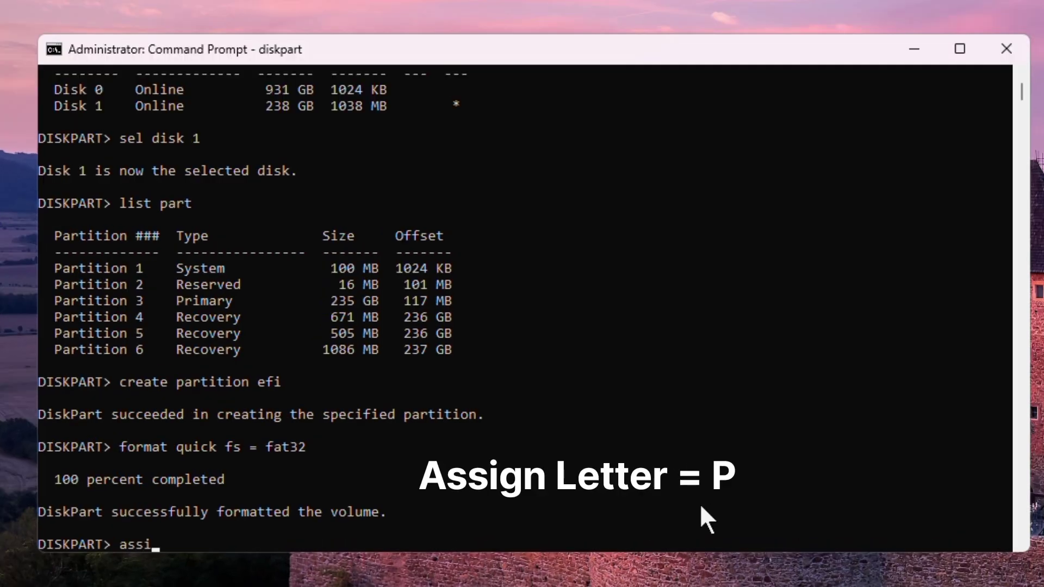
pyautogui.write('gn latter = p')
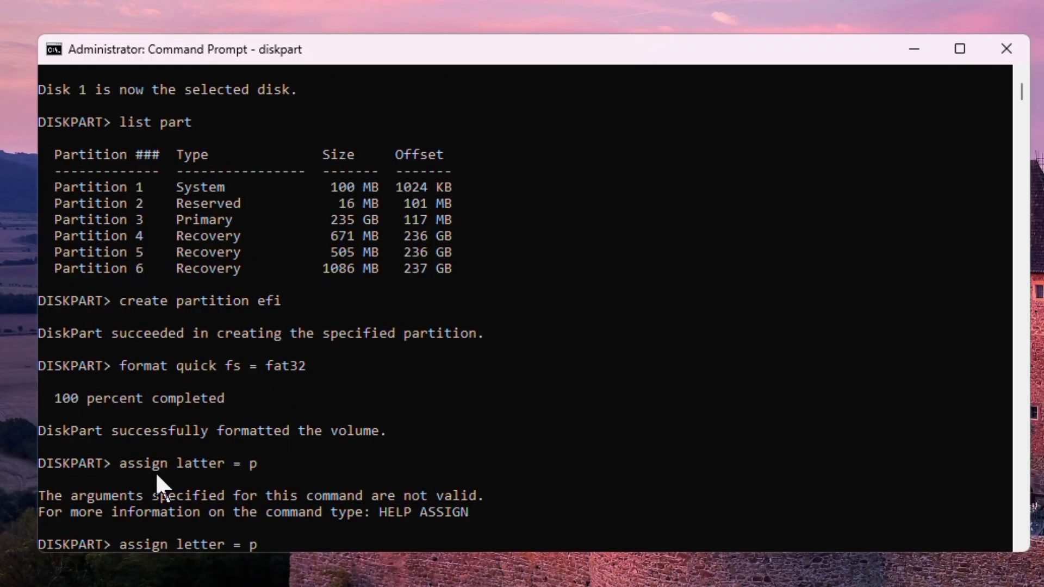
pyautogui.press('Return')
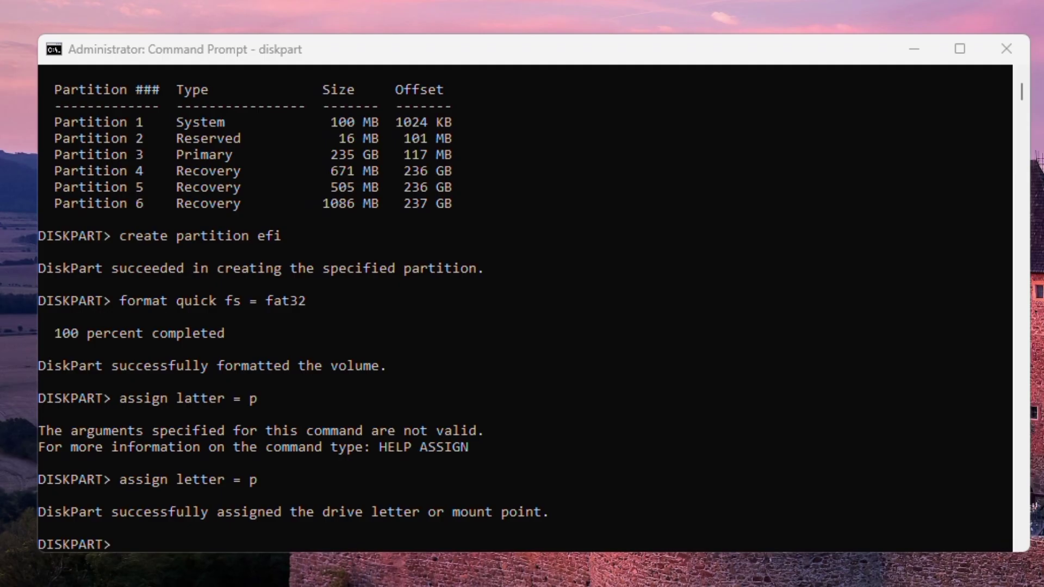
pyautogui.click(643, 397)
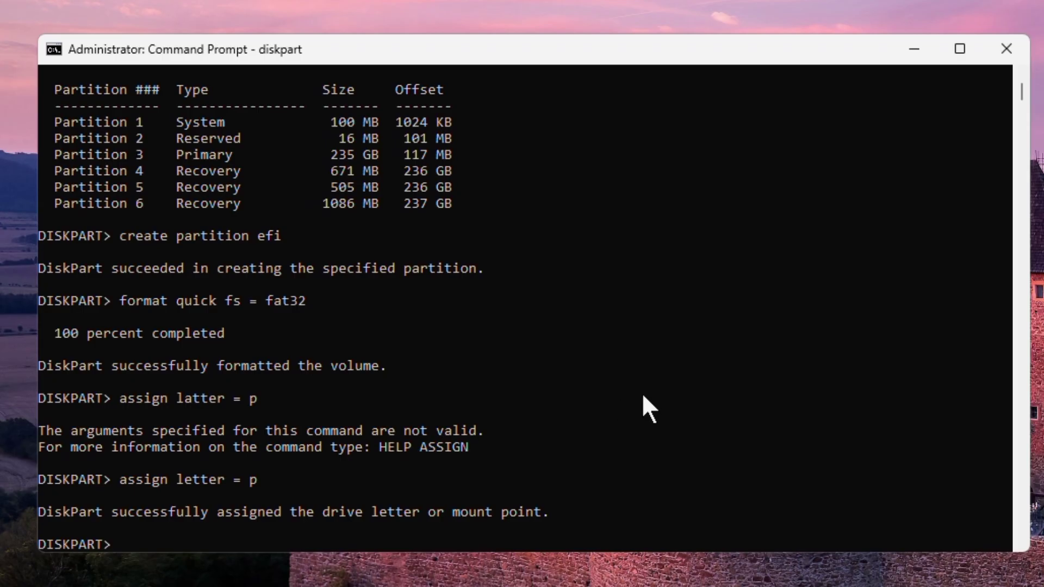
# Run 'list partition' to verify the 1024 MB System partition 7, then exit DiskPart
pyautogui.write('list par')
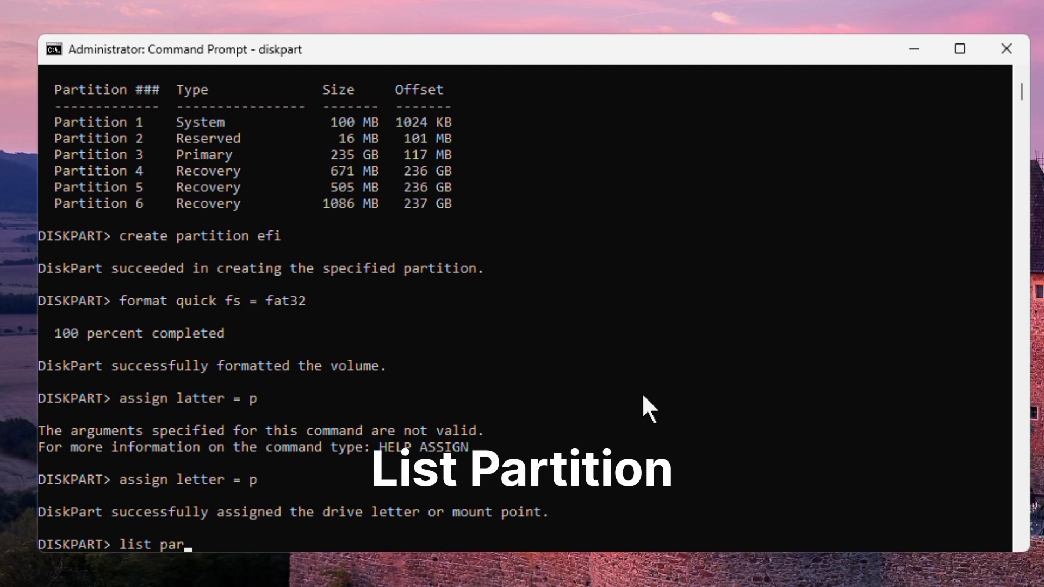
pyautogui.write('tition')
pyautogui.press('Return')
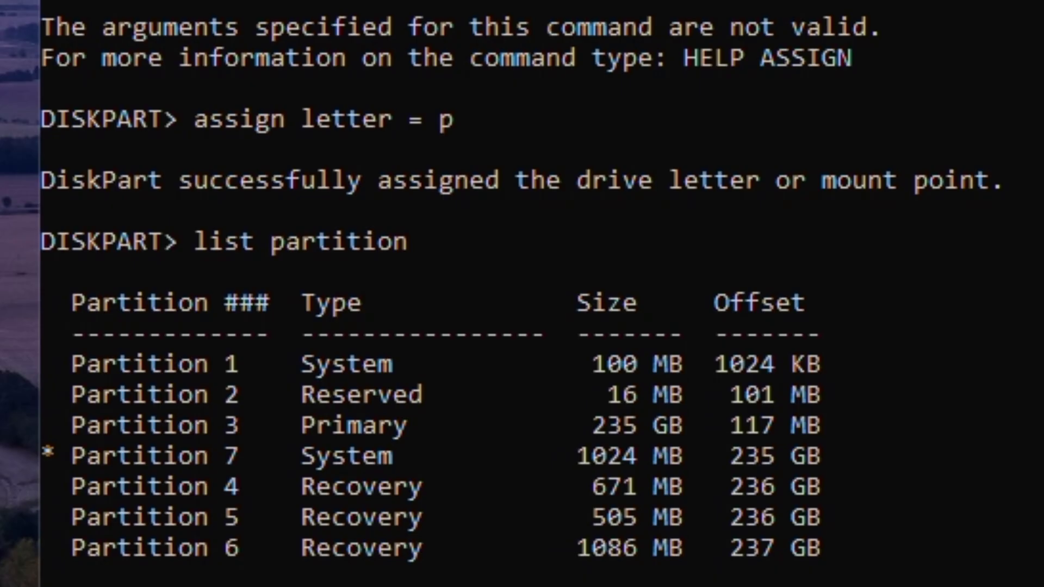
pyautogui.write('exit')
pyautogui.press('Return')
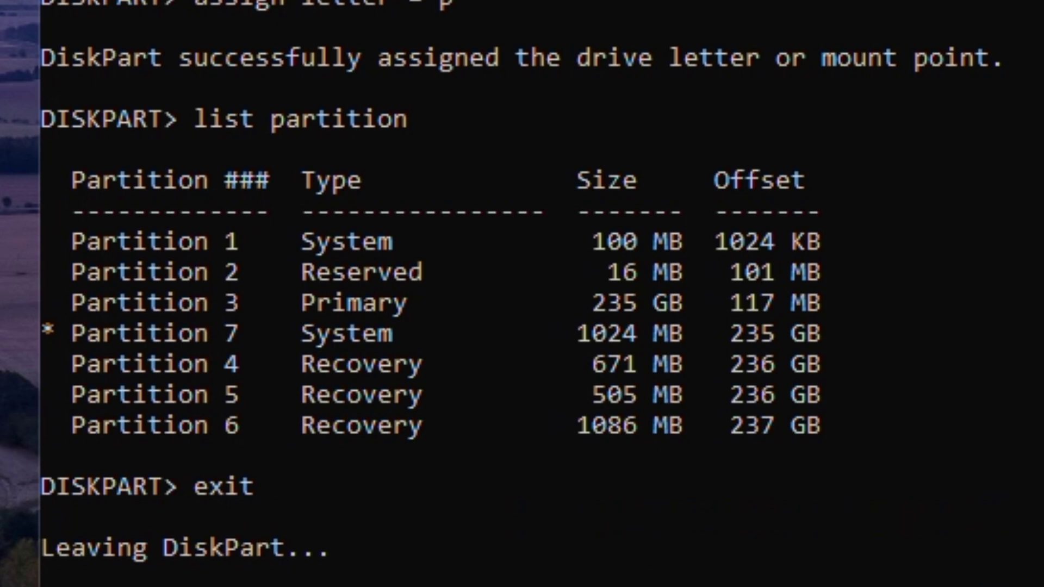